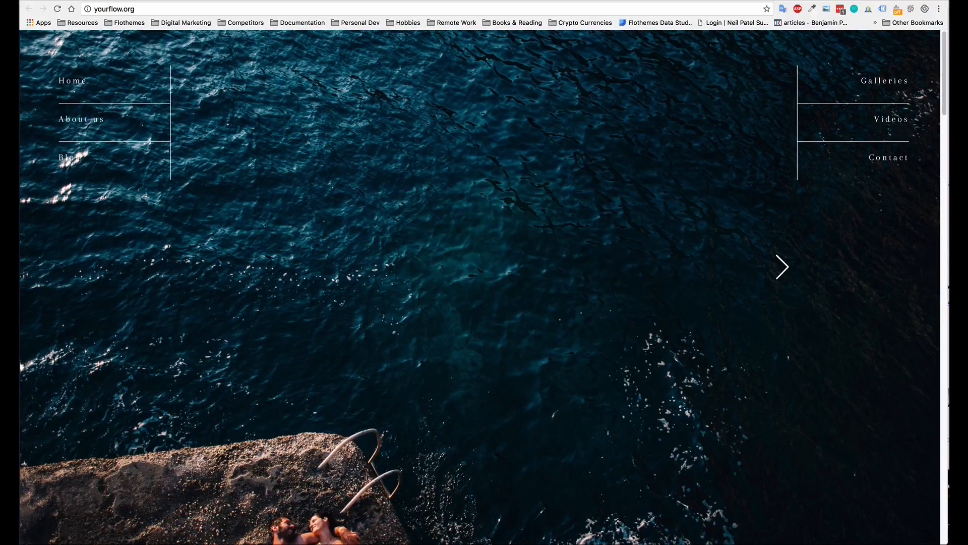
{"action": "scroll", "coordinate": [530, 333], "scroll_direction": "down", "scroll_amount": 3}
{"action": "scroll", "coordinate": [538, 262], "scroll_direction": "down", "scroll_amount": 3}
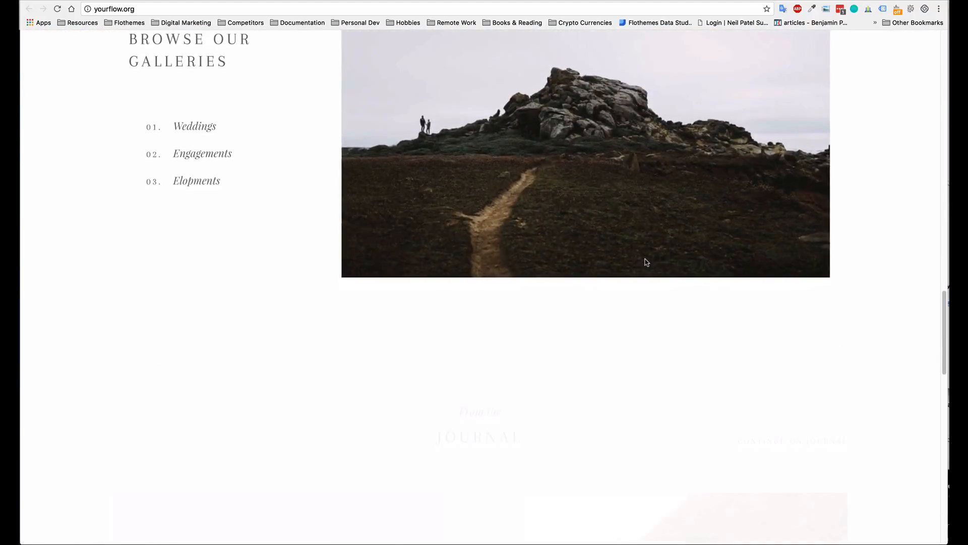
{"action": "scroll", "coordinate": [644, 259], "scroll_direction": "down", "scroll_amount": 5}
{"action": "scroll", "coordinate": [636, 287], "scroll_direction": "down", "scroll_amount": 5}
{"action": "scroll", "coordinate": [630, 291], "scroll_direction": "down", "scroll_amount": 5}
Return to the top of the yourflow.org homepage and switch to the Duplicate Page plugin listing.
{"action": "key", "text": "Home"}
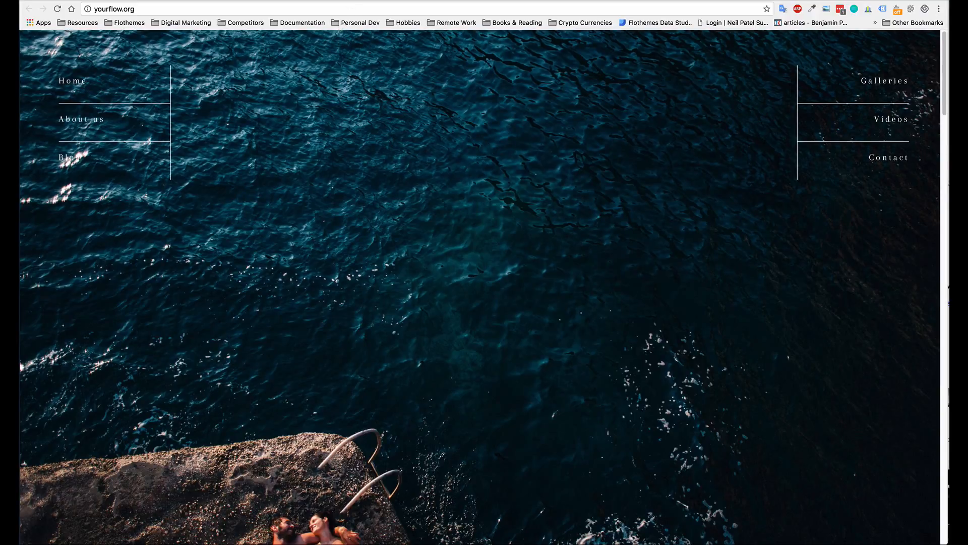
{"action": "key", "text": "ctrl+Tab"}
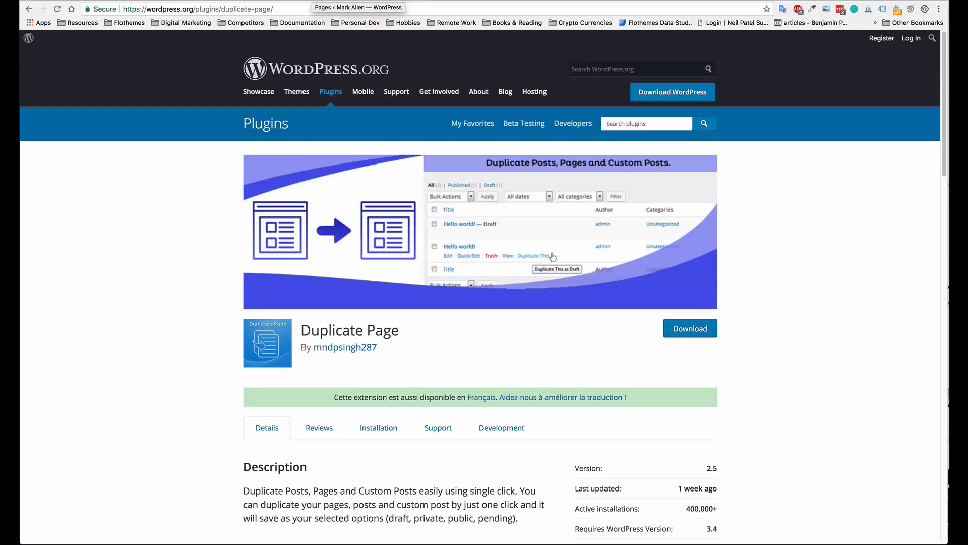
From the admin Plugins screen, go to Add New and search the directory for 'duplicate page'.
{"action": "key", "text": "ctrl+Tab"}
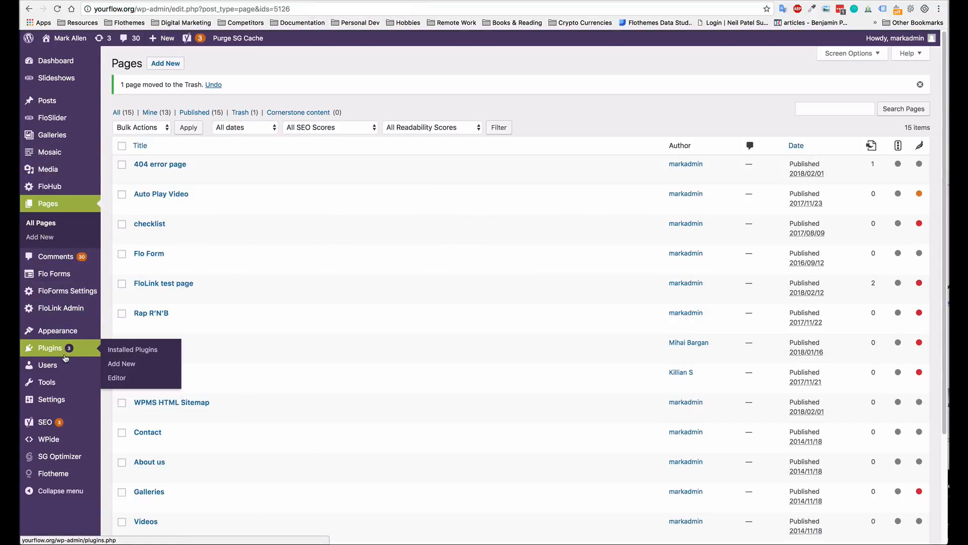
{"action": "left_click", "coordinate": [53, 348]}
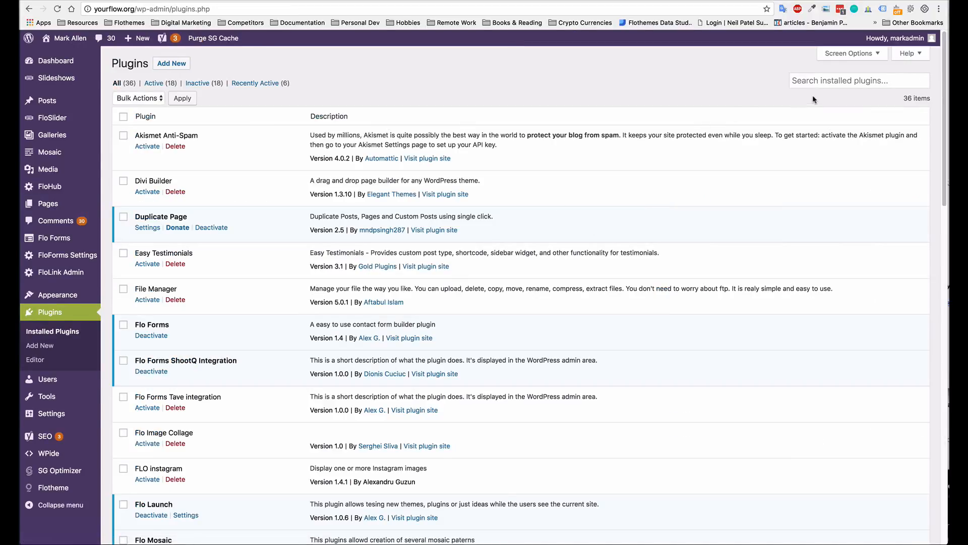
{"action": "left_click", "coordinate": [817, 83]}
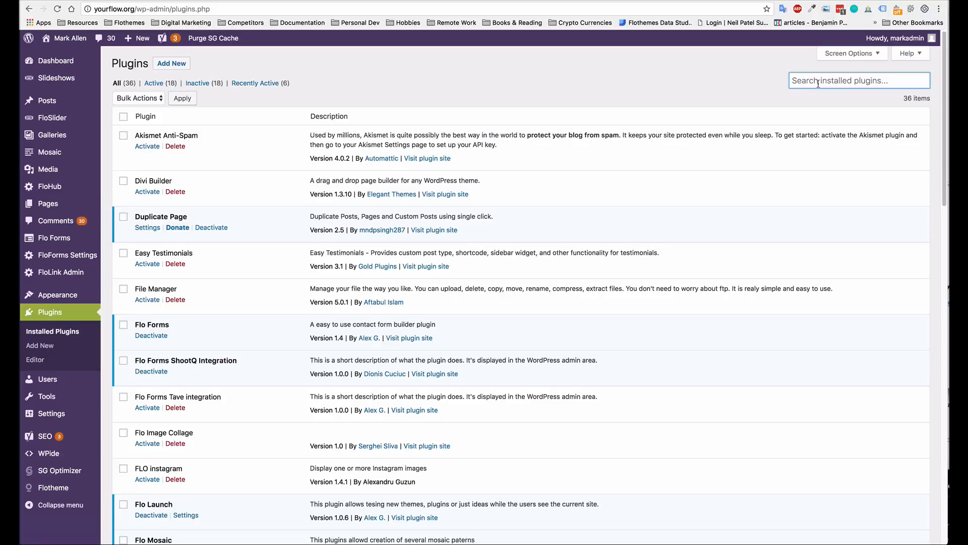
{"action": "left_click", "coordinate": [171, 63]}
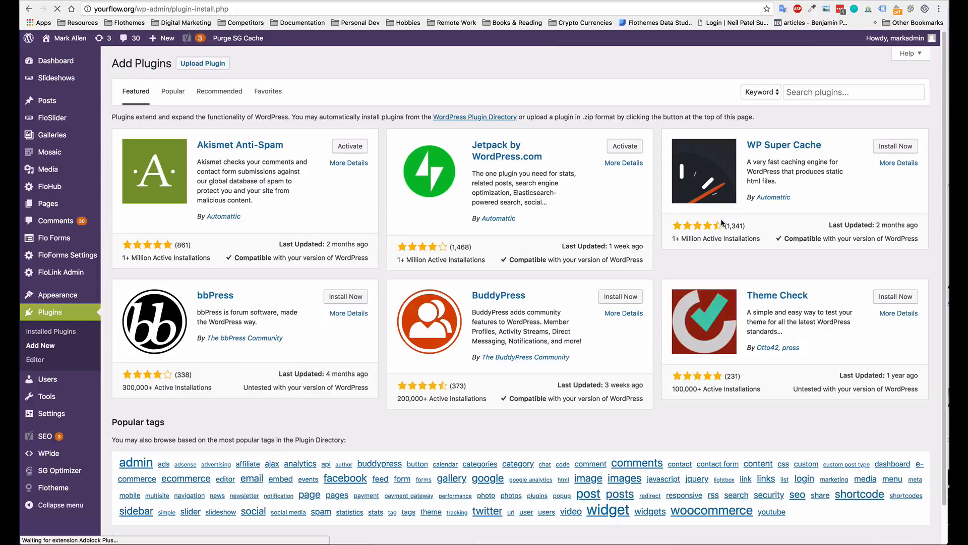
{"action": "left_click", "coordinate": [799, 95]}
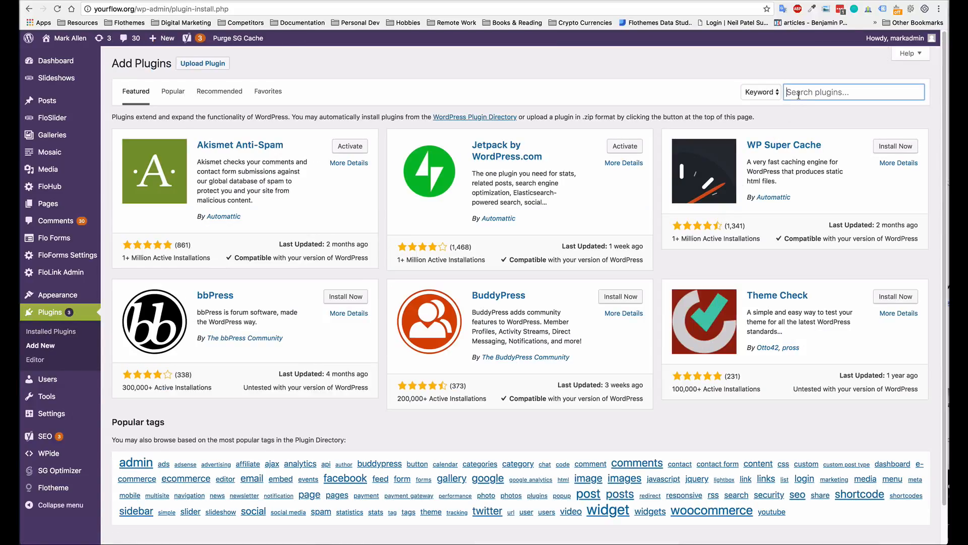
{"action": "type", "text": "duplicate pa"}
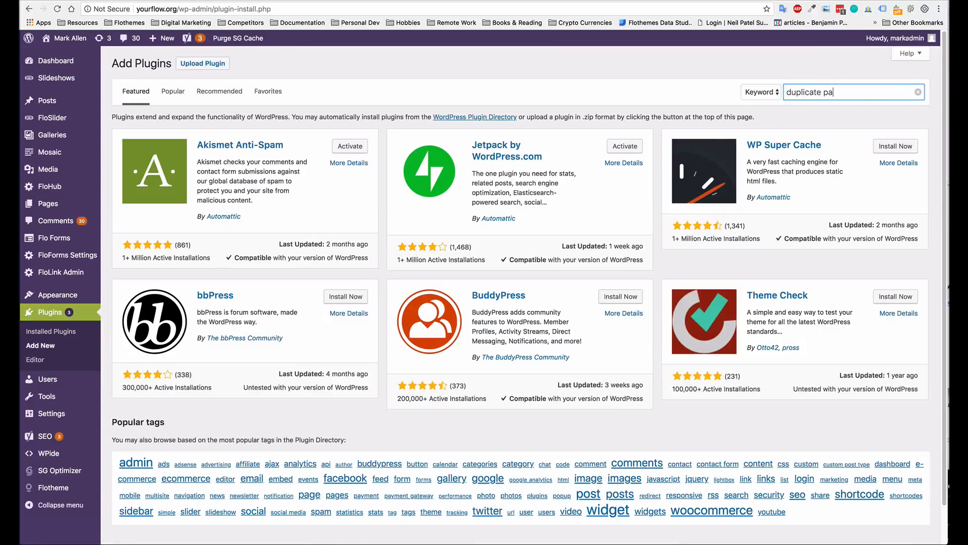
{"action": "type", "text": "ge"}
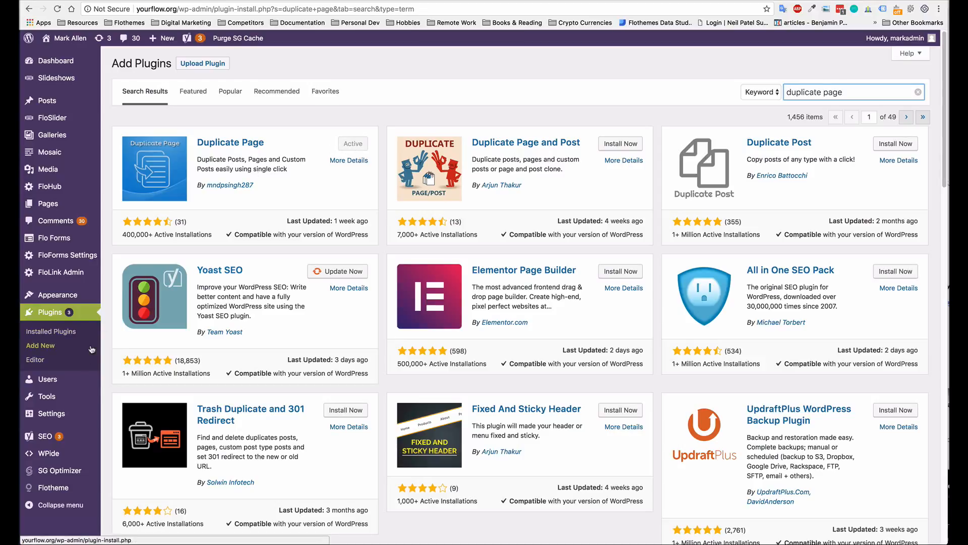
{"action": "mouse_move", "coordinate": [51, 413]}
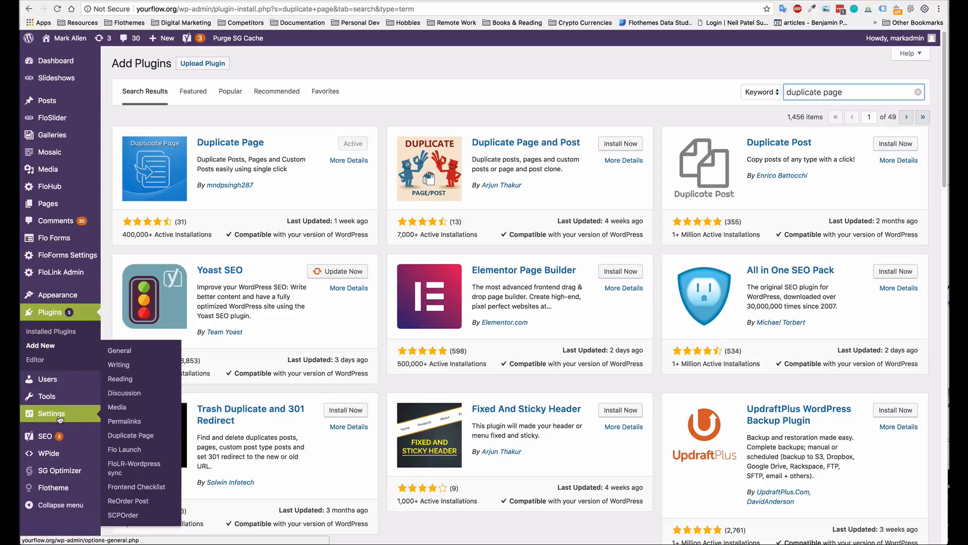
In Duplicate Page settings keep status Draft, try redirect to edit screen, and enter suffix 'copy'.
{"action": "left_click", "coordinate": [129, 436]}
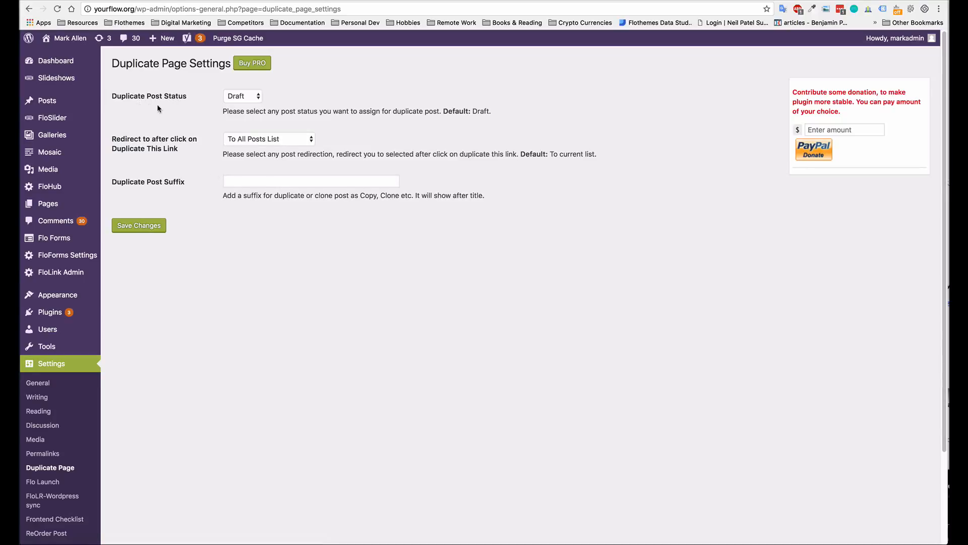
{"action": "left_click", "coordinate": [255, 97]}
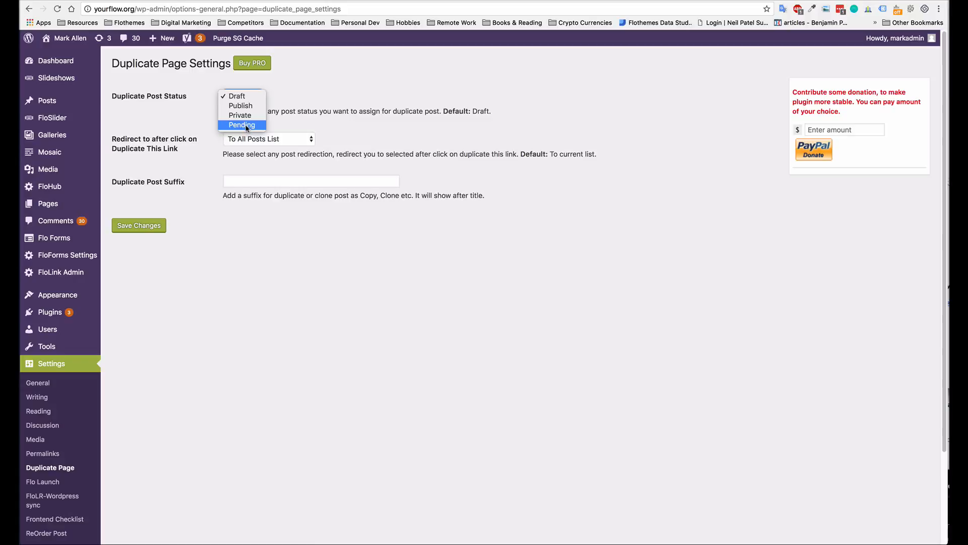
{"action": "left_click", "coordinate": [329, 99]}
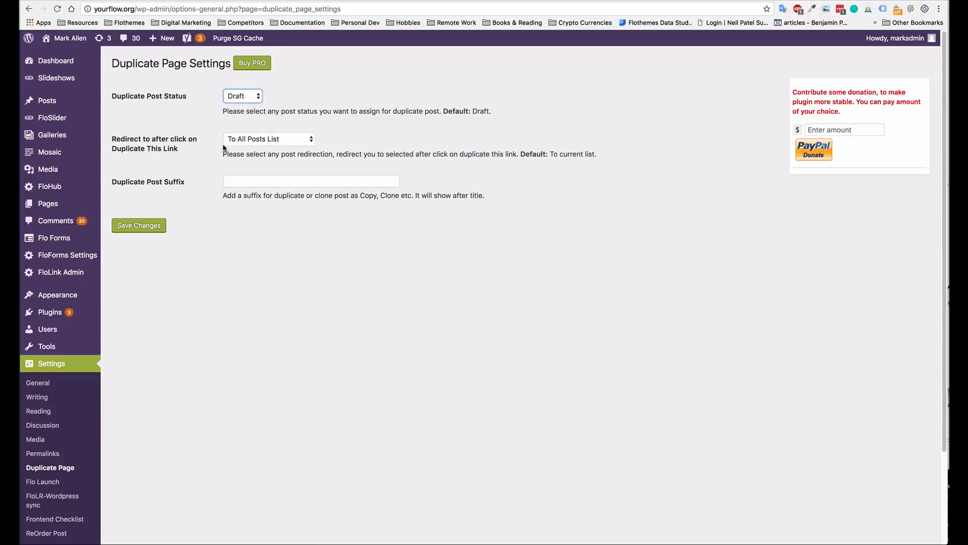
{"action": "left_click", "coordinate": [248, 141]}
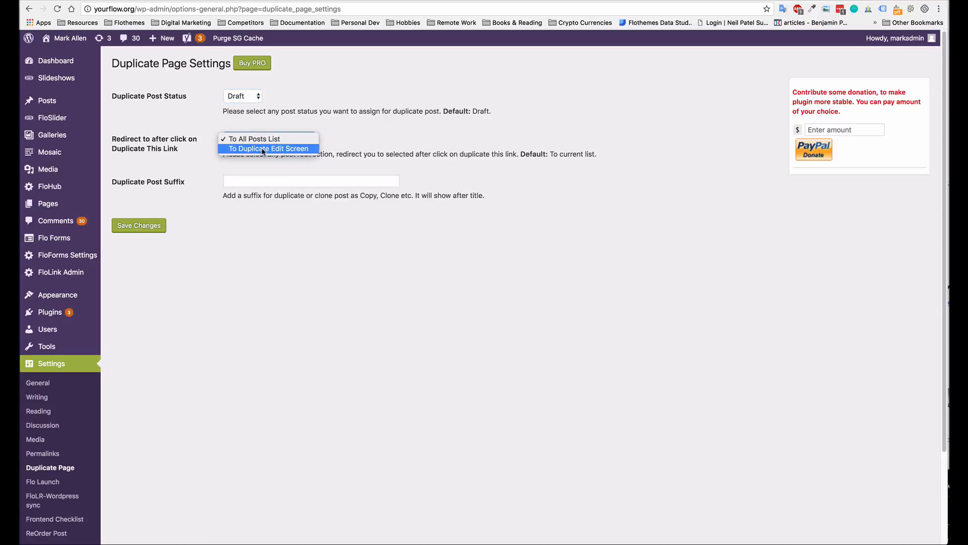
{"action": "left_click", "coordinate": [262, 149]}
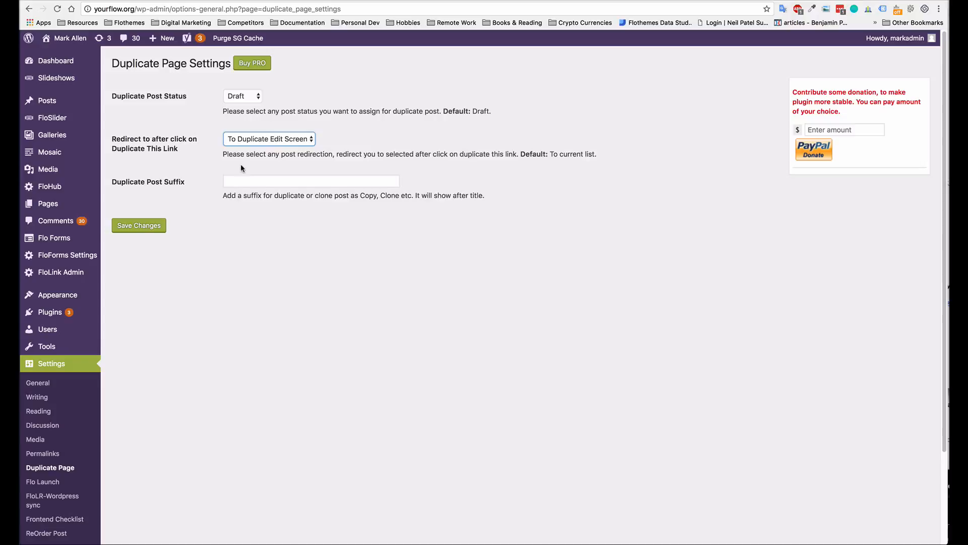
{"action": "left_click", "coordinate": [236, 179]}
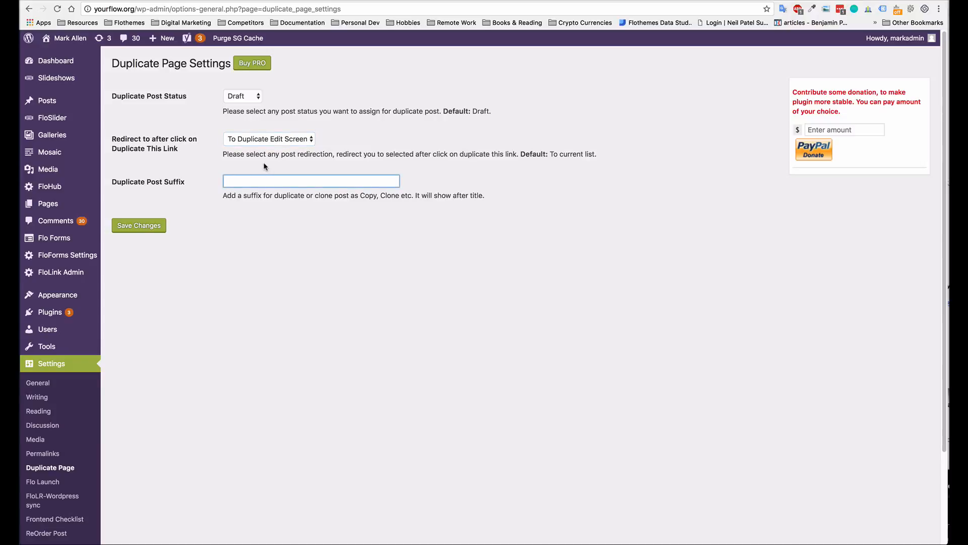
{"action": "type", "text": "copy"}
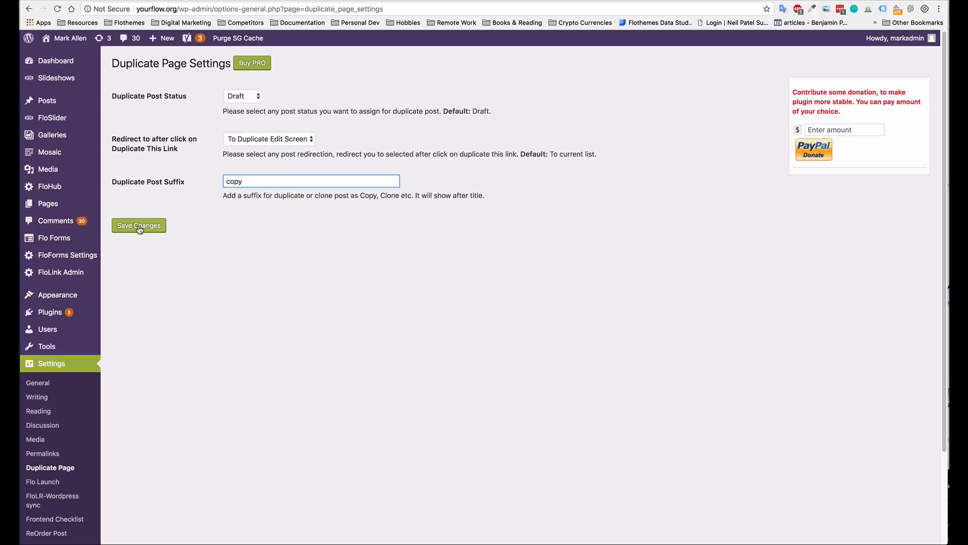
Change the redirect to All Posts List and save the Duplicate Page settings.
{"action": "left_click", "coordinate": [269, 139]}
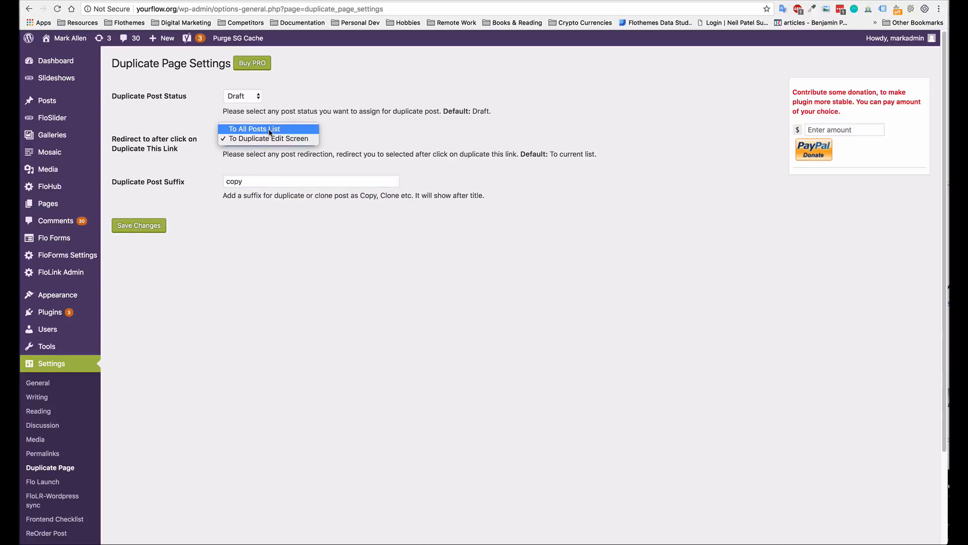
{"action": "left_click", "coordinate": [272, 129]}
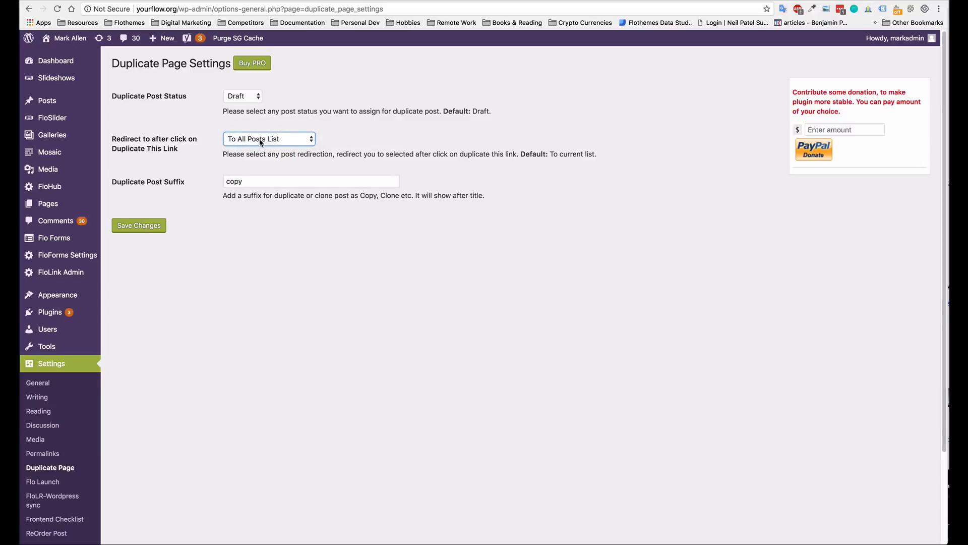
{"action": "left_click", "coordinate": [142, 226]}
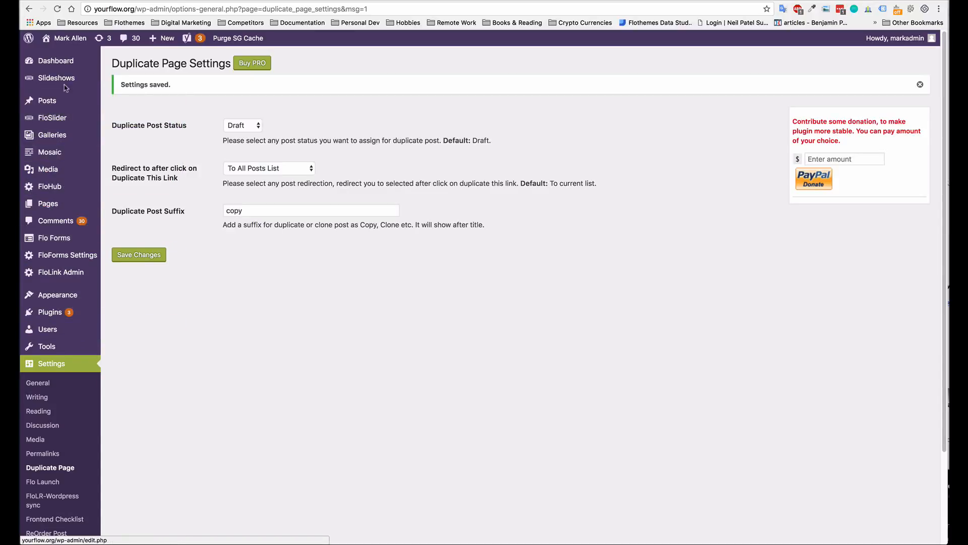
From All Pages, duplicate the Home page and open the 'Home — copy' draft for editing.
{"action": "left_click", "coordinate": [49, 204]}
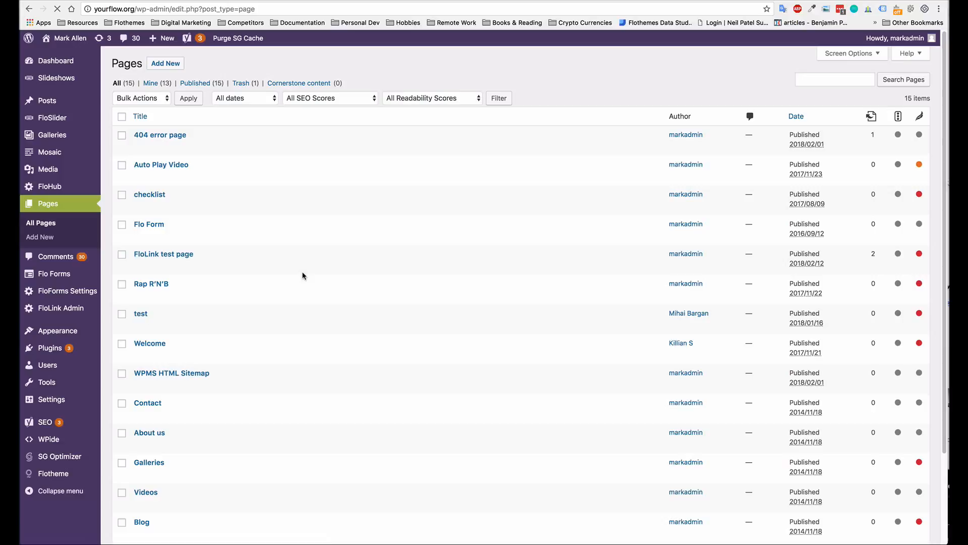
{"action": "mouse_move", "coordinate": [266, 292]}
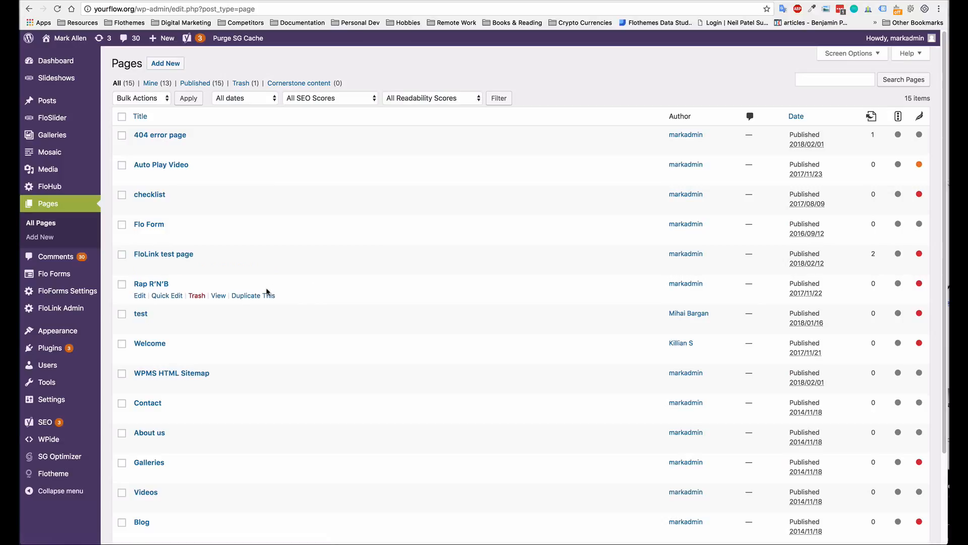
{"action": "scroll", "coordinate": [267, 293], "scroll_direction": "down", "scroll_amount": 5}
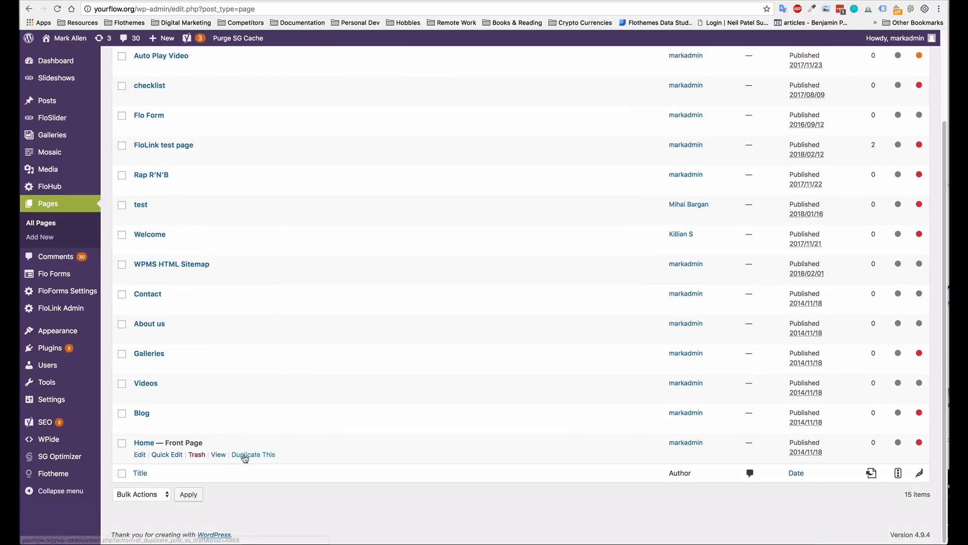
{"action": "left_click", "coordinate": [252, 457]}
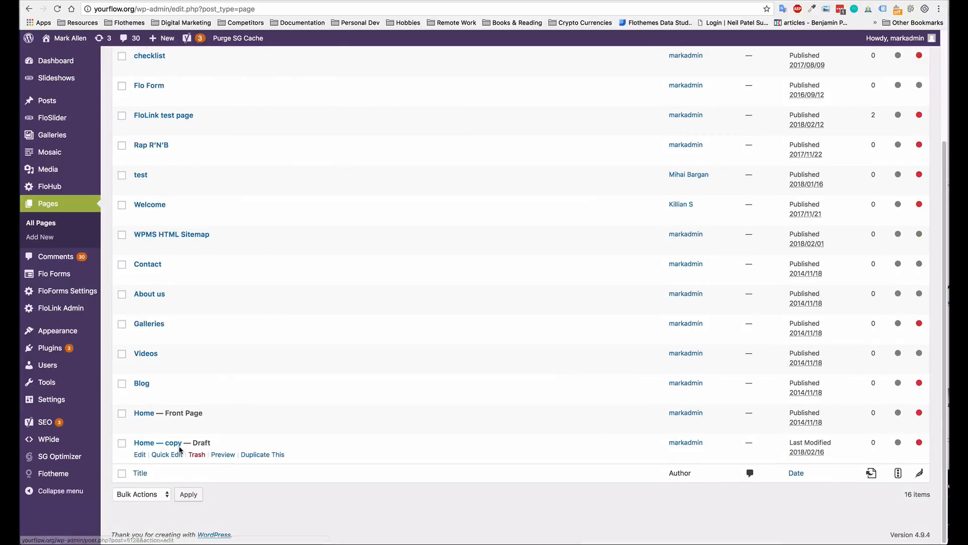
{"action": "mouse_move", "coordinate": [172, 447]}
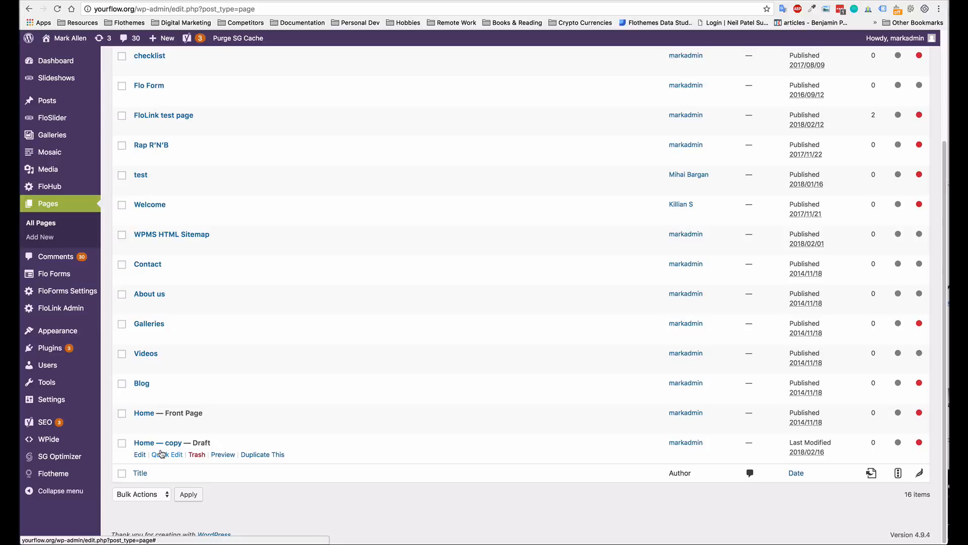
{"action": "left_click", "coordinate": [142, 455]}
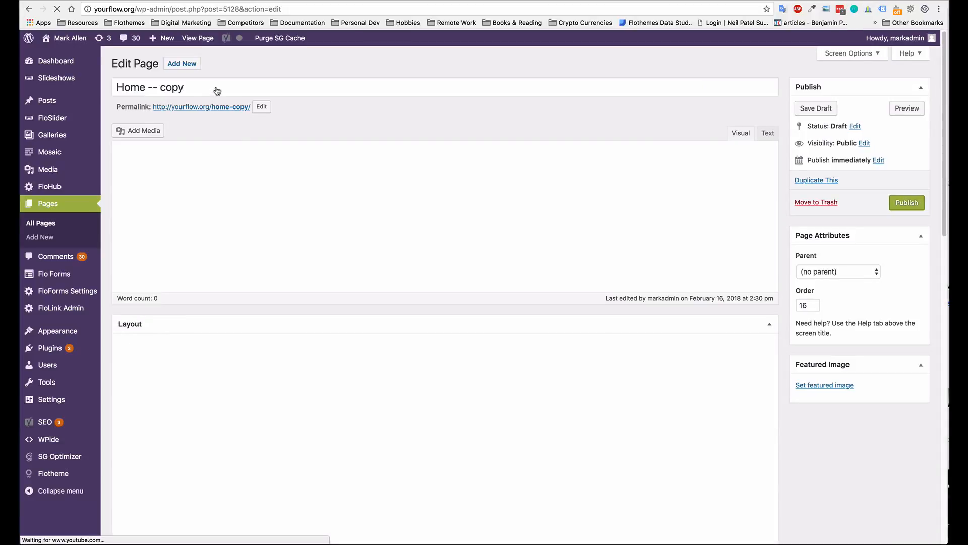
Retitle the draft 'New Page Title' and change its permalink slug to 'new-page-title'.
{"action": "left_click", "coordinate": [225, 87]}
{"action": "left_click_drag", "start_coordinate": [226, 86], "coordinate": [105, 87]}
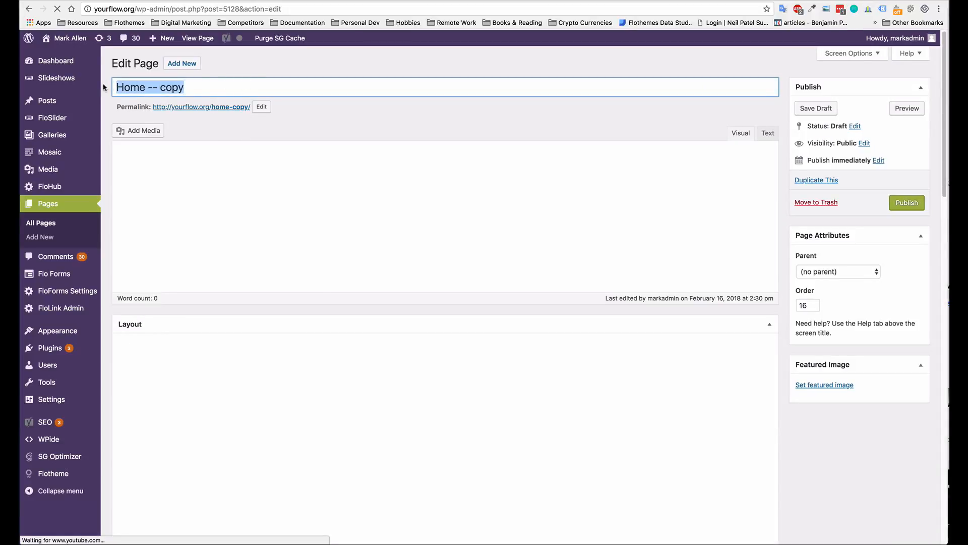
{"action": "type", "text": "New Page Title"}
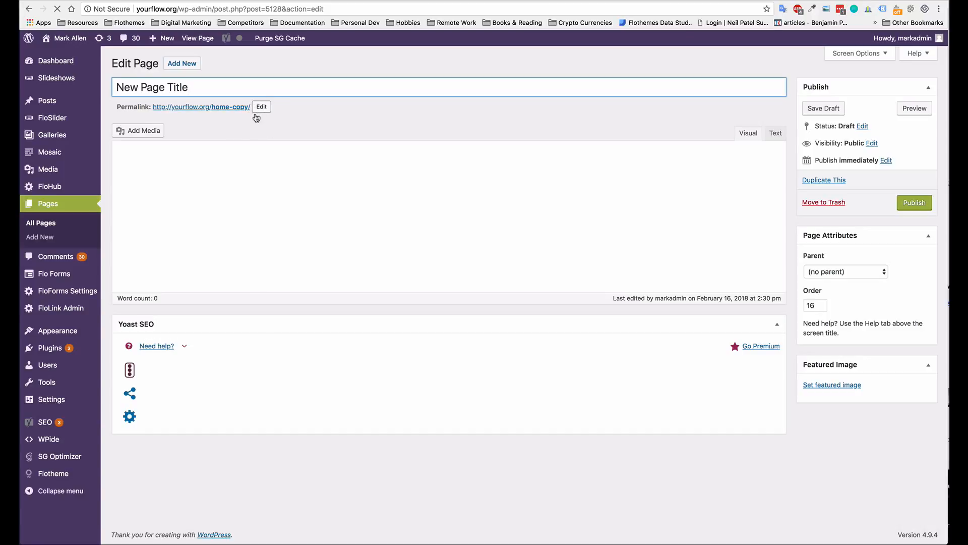
{"action": "left_click", "coordinate": [261, 107]}
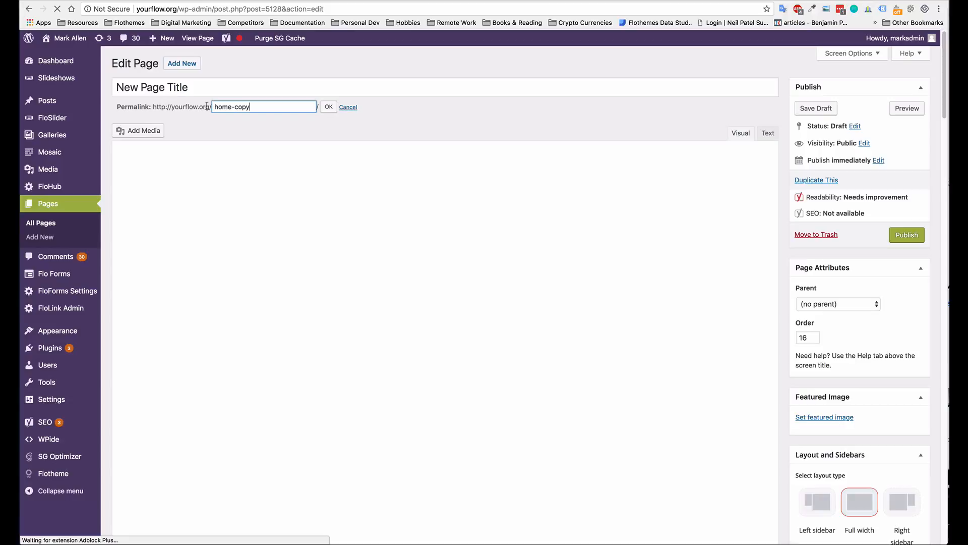
{"action": "key", "text": "super+a"}
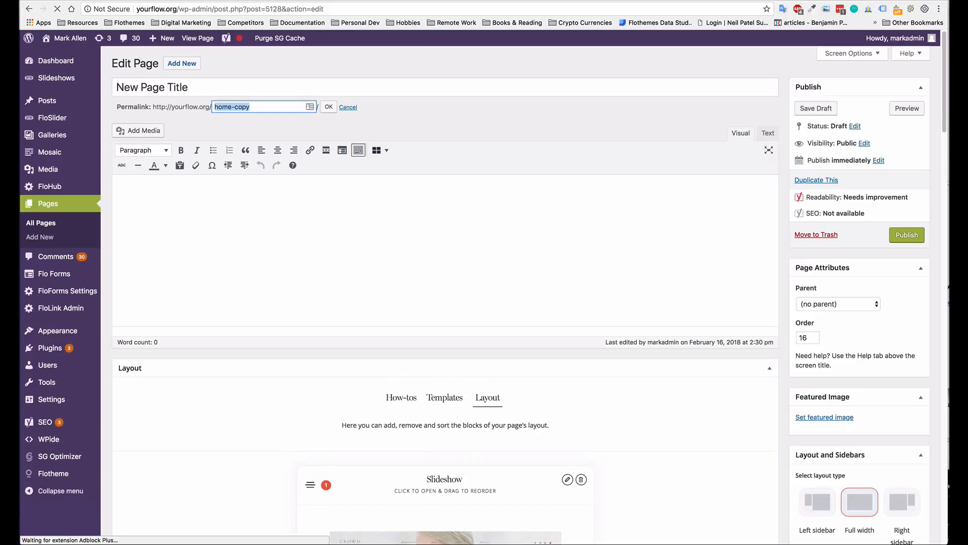
{"action": "type", "text": "new-page-title"}
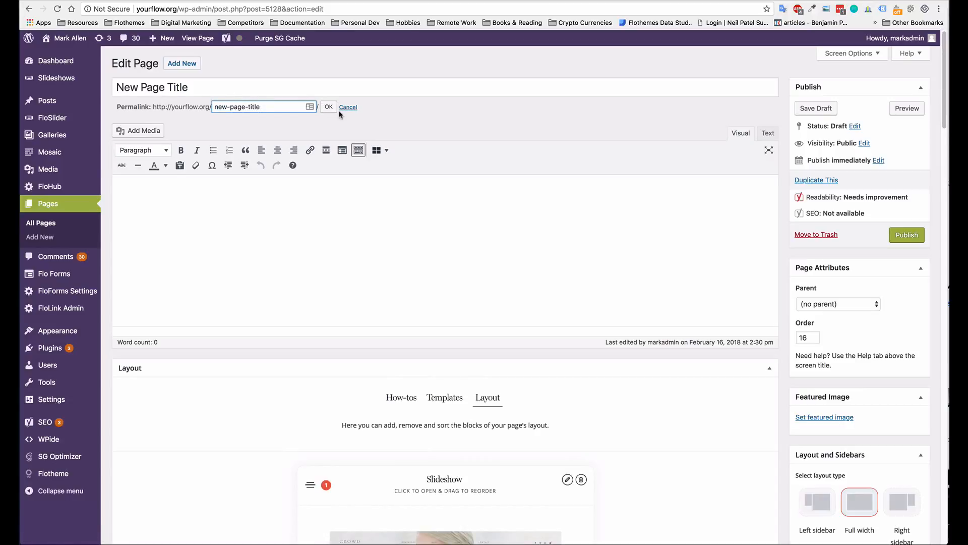
{"action": "left_click", "coordinate": [329, 107]}
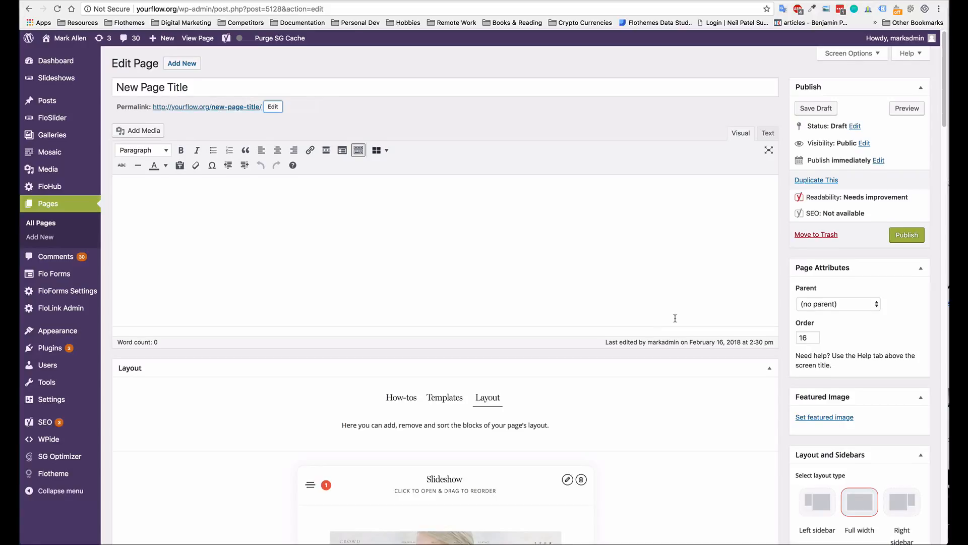
{"action": "scroll", "coordinate": [674, 318], "scroll_direction": "down", "scroll_amount": 3}
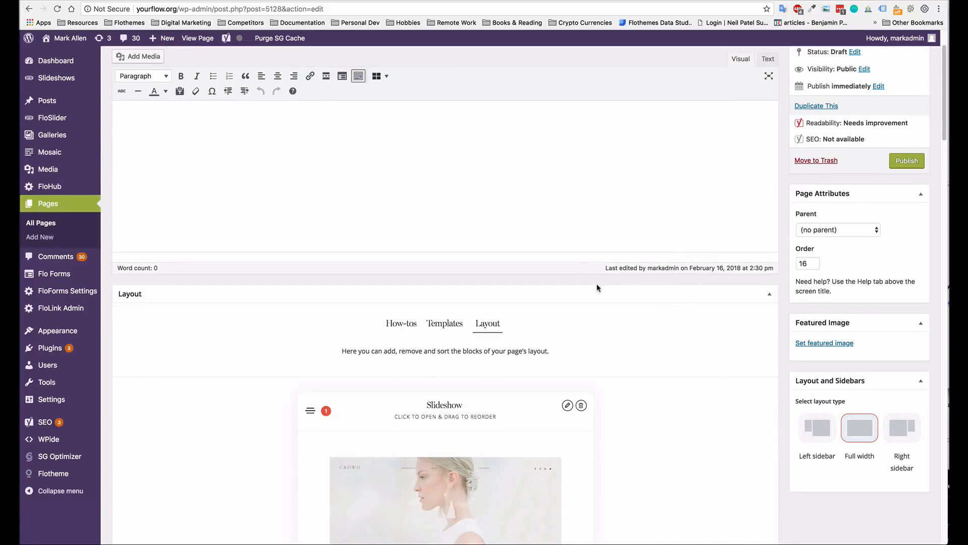
{"action": "scroll", "coordinate": [597, 287], "scroll_direction": "down", "scroll_amount": 3}
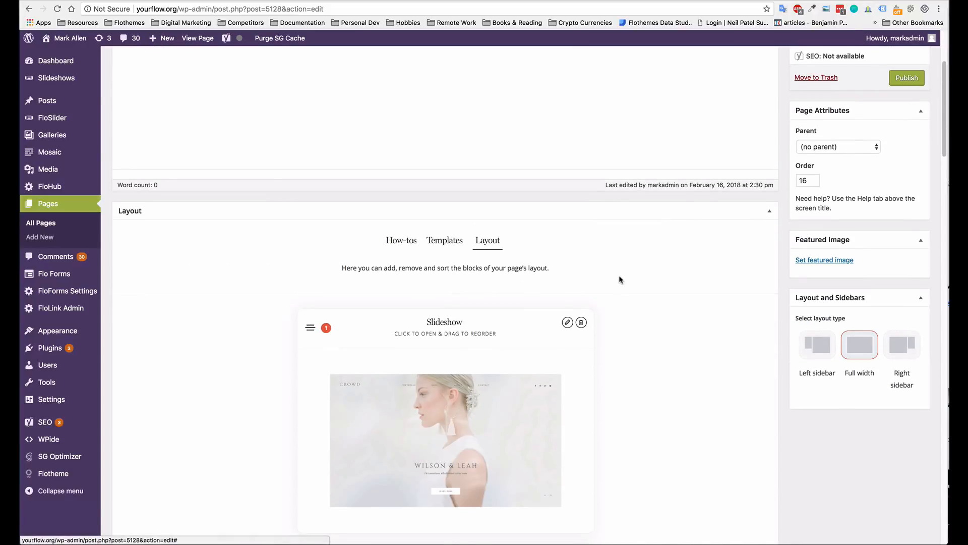
{"action": "scroll", "coordinate": [506, 275], "scroll_direction": "down", "scroll_amount": 10}
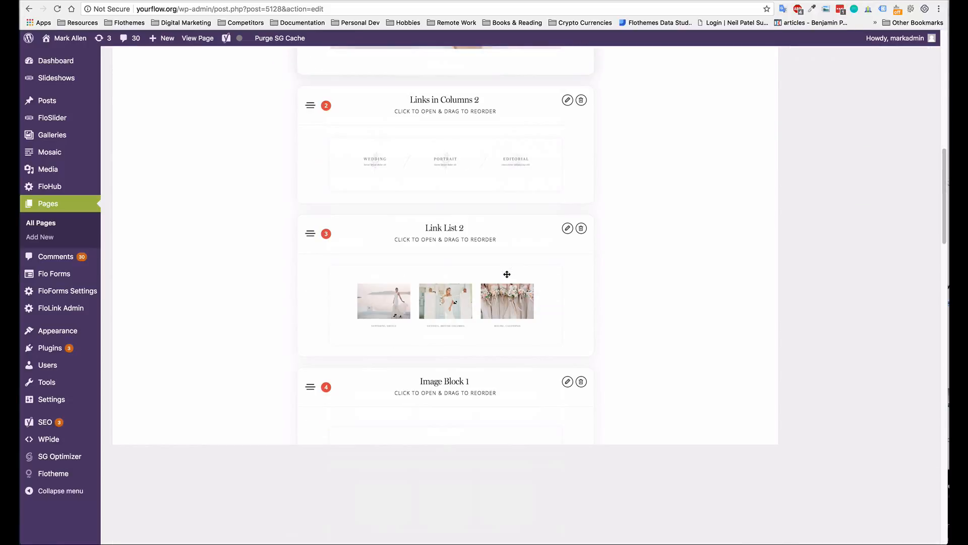
{"action": "scroll", "coordinate": [506, 273], "scroll_direction": "down", "scroll_amount": 5}
{"action": "scroll", "coordinate": [506, 274], "scroll_direction": "down", "scroll_amount": 3}
{"action": "scroll", "coordinate": [506, 303], "scroll_direction": "down", "scroll_amount": 5}
{"action": "scroll", "coordinate": [513, 343], "scroll_direction": "down", "scroll_amount": 3}
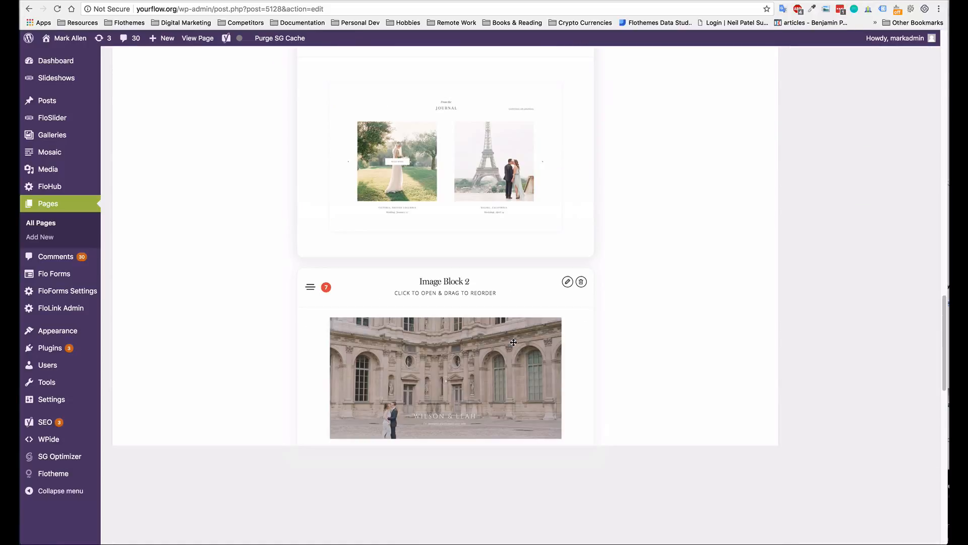
{"action": "scroll", "coordinate": [513, 343], "scroll_direction": "up", "scroll_amount": 2}
{"action": "scroll", "coordinate": [513, 343], "scroll_direction": "up", "scroll_amount": 5}
{"action": "scroll", "coordinate": [522, 333], "scroll_direction": "up", "scroll_amount": 4}
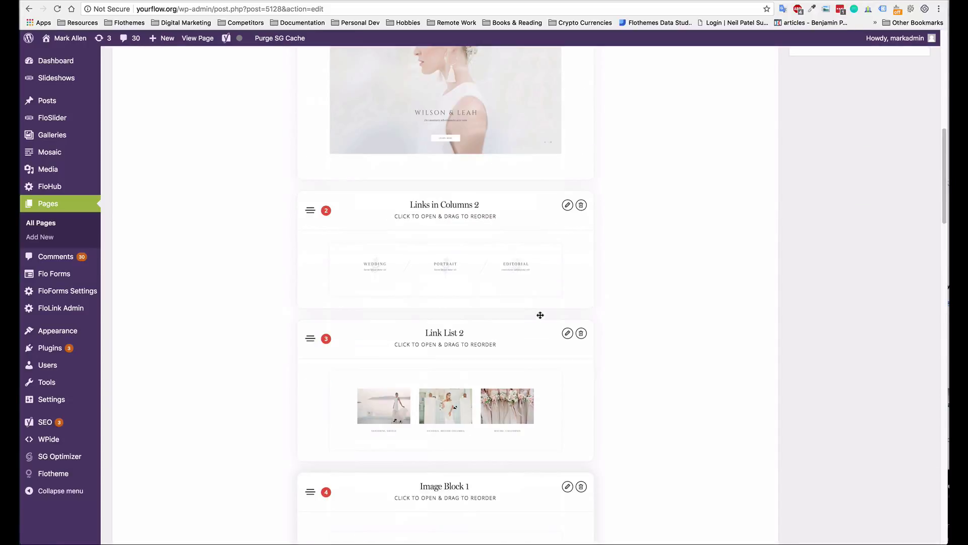
{"action": "left_click", "coordinate": [567, 333]}
{"action": "scroll", "coordinate": [484, 322], "scroll_direction": "down", "scroll_amount": 5}
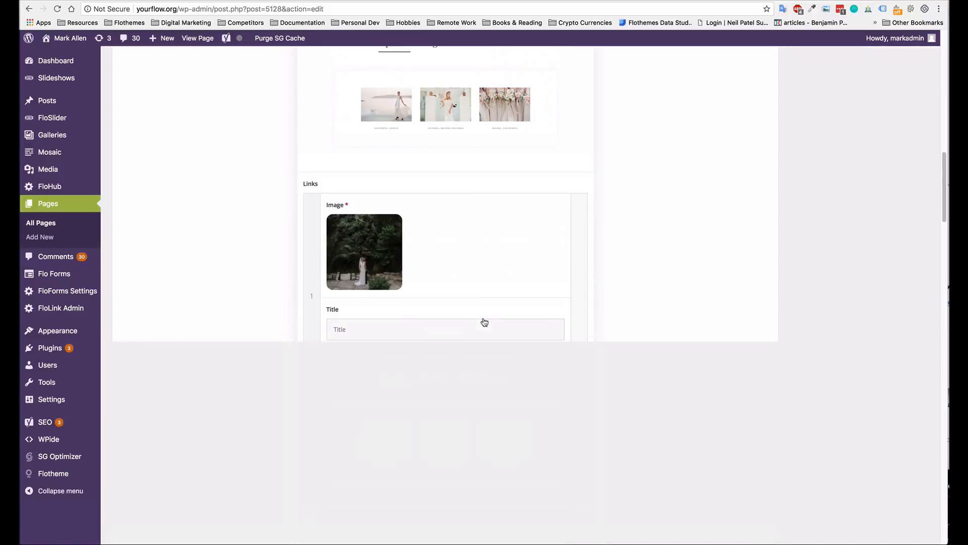
{"action": "scroll", "coordinate": [454, 318], "scroll_direction": "down", "scroll_amount": 5}
{"action": "scroll", "coordinate": [447, 331], "scroll_direction": "down", "scroll_amount": 8}
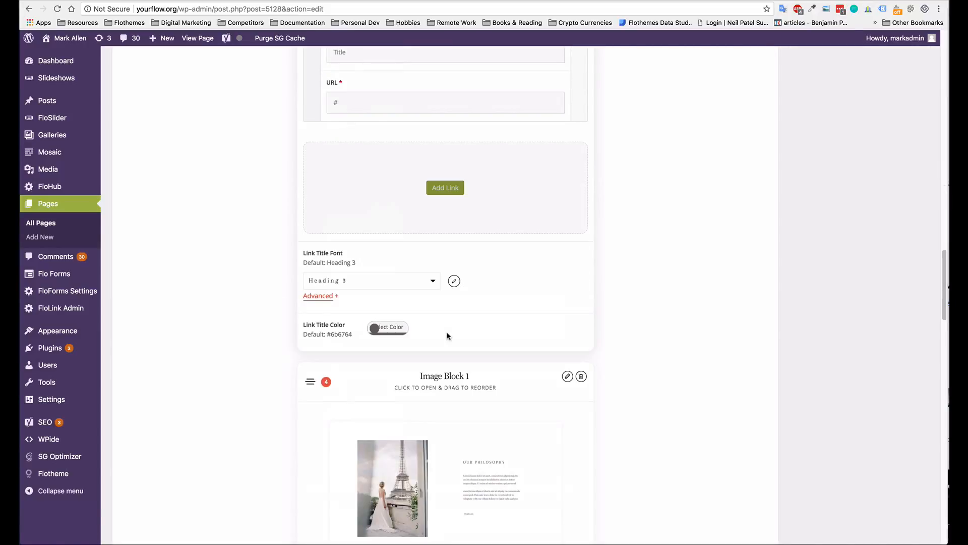
{"action": "scroll", "coordinate": [447, 332], "scroll_direction": "up", "scroll_amount": 8}
{"action": "scroll", "coordinate": [447, 331], "scroll_direction": "up", "scroll_amount": 10}
{"action": "scroll", "coordinate": [454, 333], "scroll_direction": "up", "scroll_amount": 3}
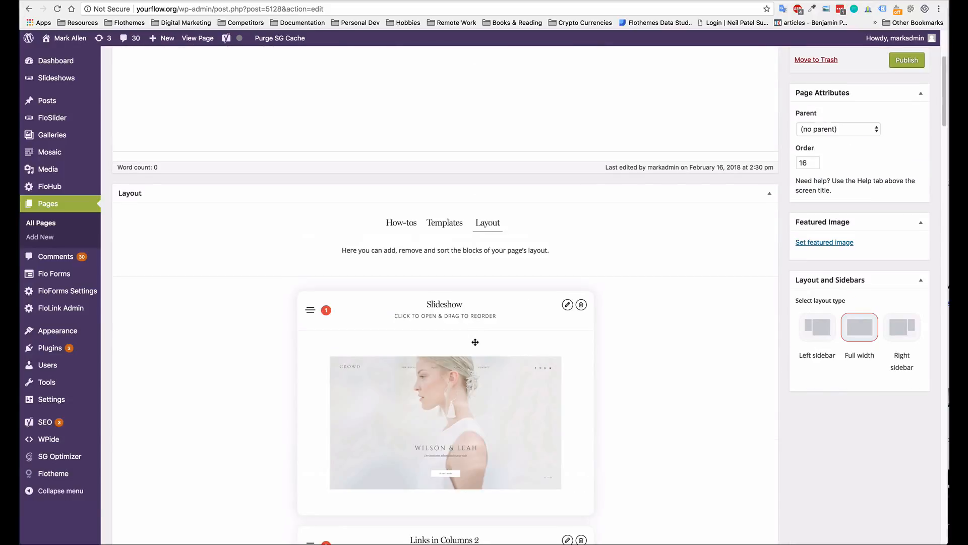
{"action": "scroll", "coordinate": [475, 342], "scroll_direction": "down", "scroll_amount": 3}
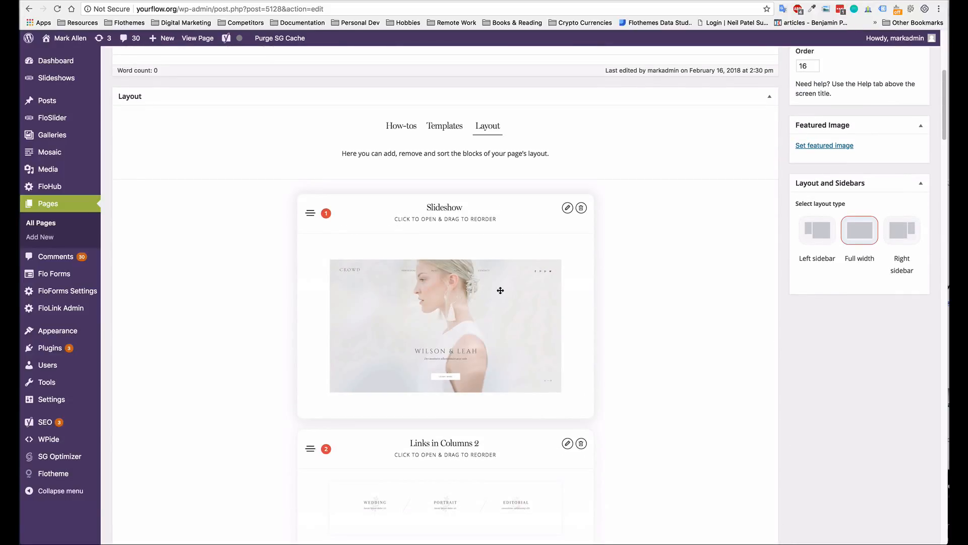
{"action": "scroll", "coordinate": [777, 237], "scroll_direction": "up", "scroll_amount": 3}
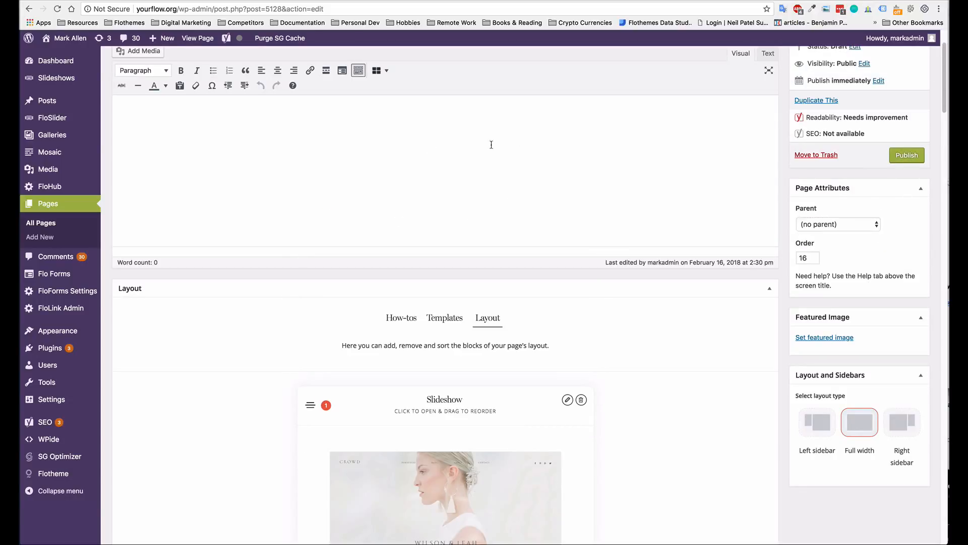
{"action": "scroll", "coordinate": [454, 148], "scroll_direction": "up", "scroll_amount": 3}
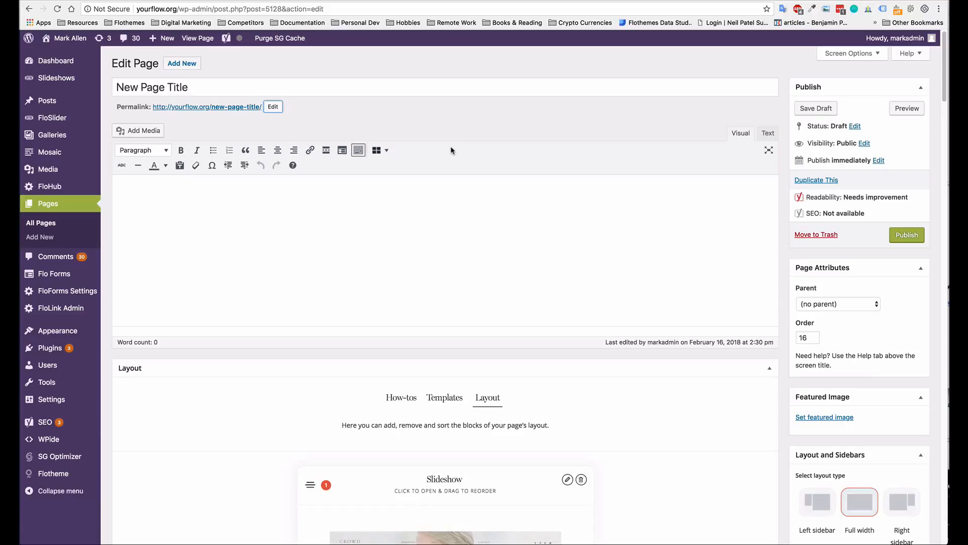